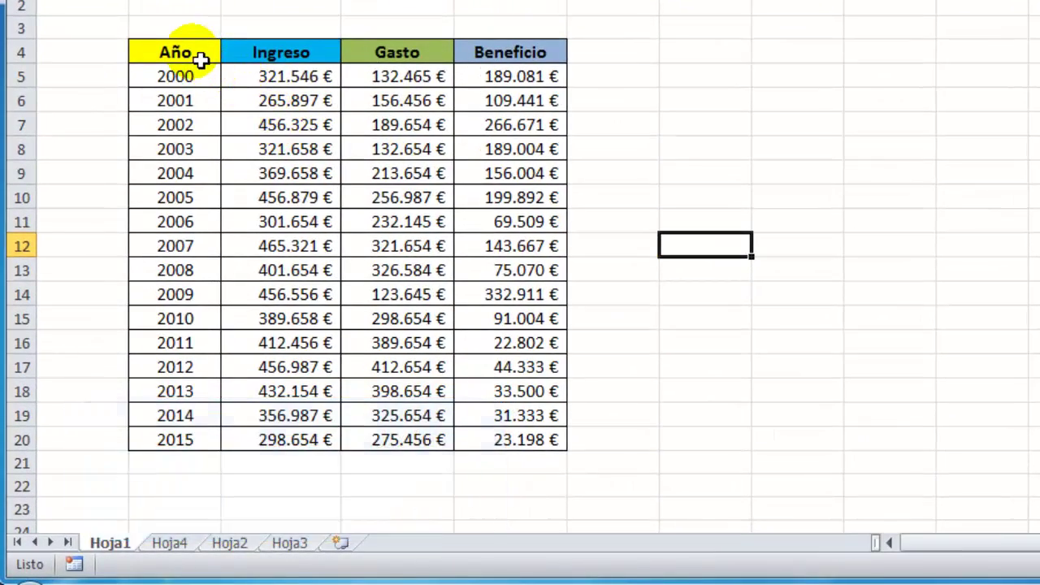
Step: Select the data table from the Año header B4 down to E20, headers included
{"action": "left_click", "coordinate": [201, 59]}
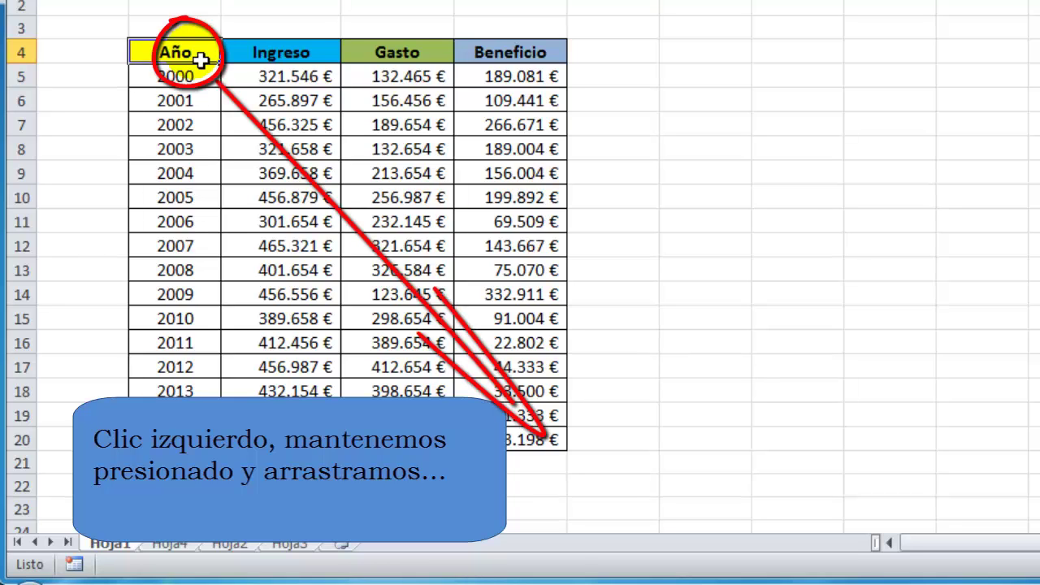
{"action": "left_click_drag", "start_coordinate": [200, 58], "coordinate": [540, 452]}
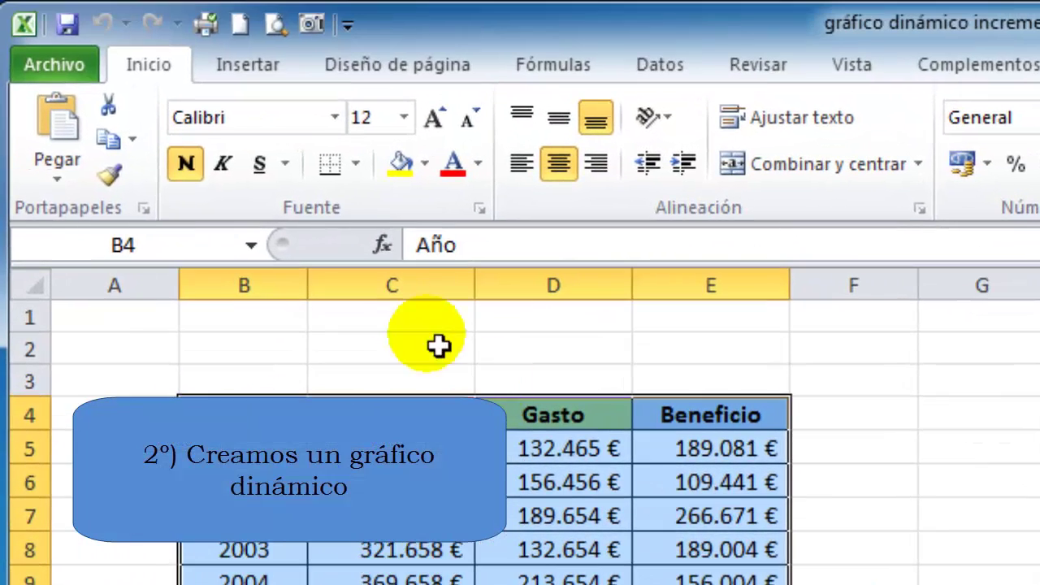
Step: Create a pivot chart from Hoja1!$B$4:$E$20 on a new worksheet
{"action": "left_click", "coordinate": [265, 70]}
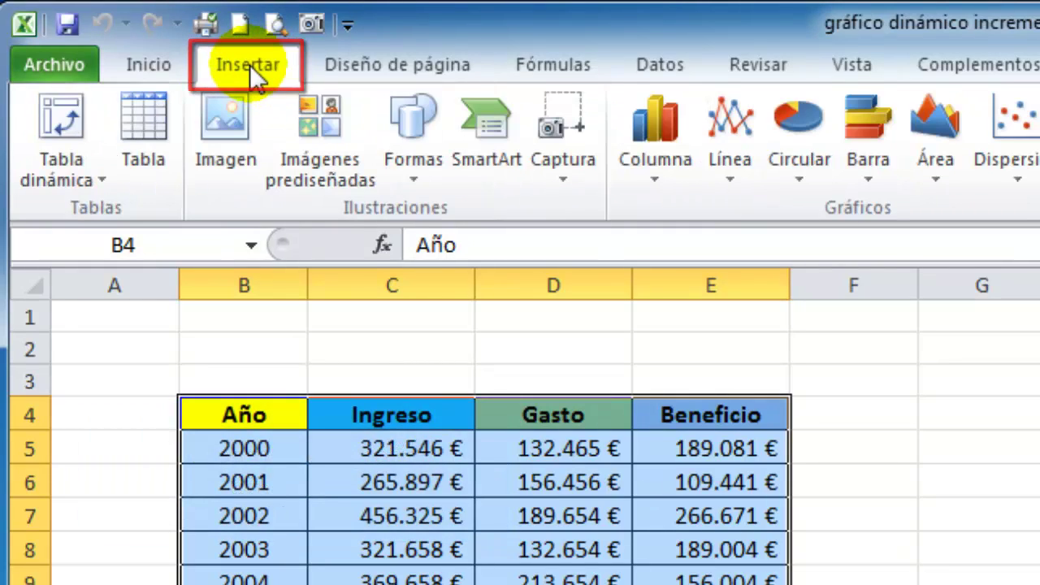
{"action": "left_click", "coordinate": [97, 181]}
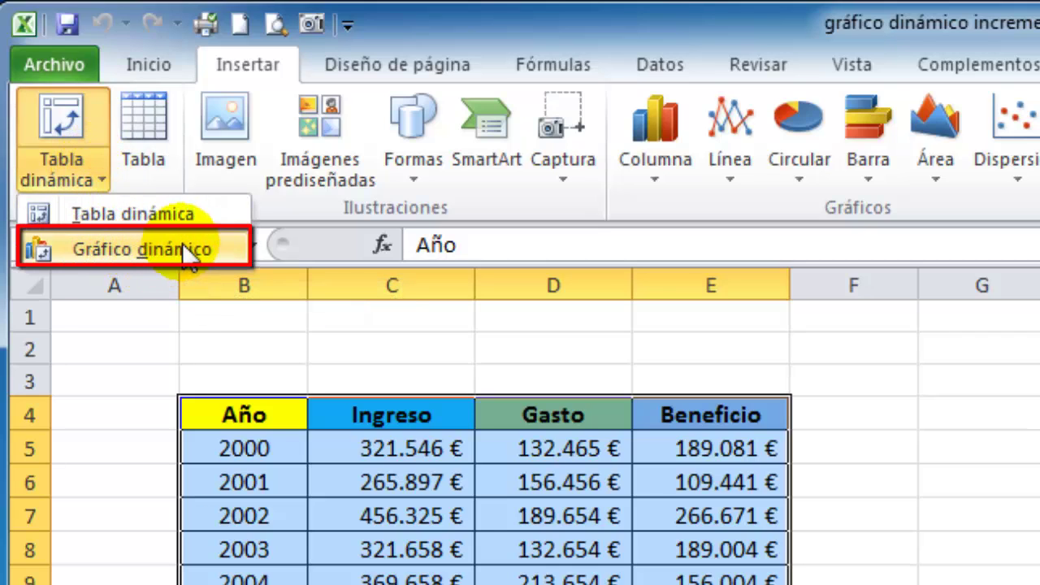
{"action": "left_click", "coordinate": [184, 247]}
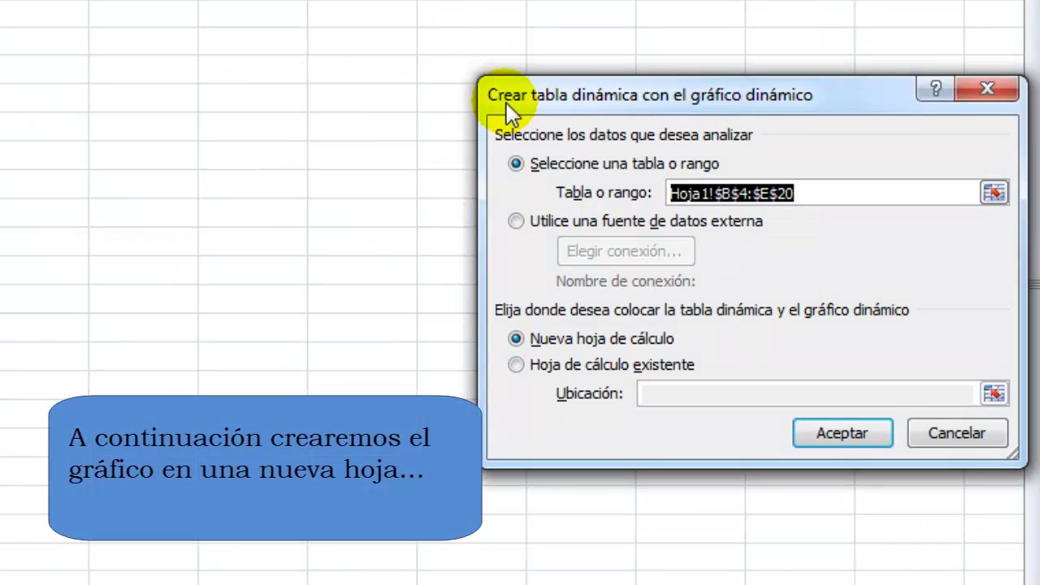
{"action": "left_click", "coordinate": [517, 339]}
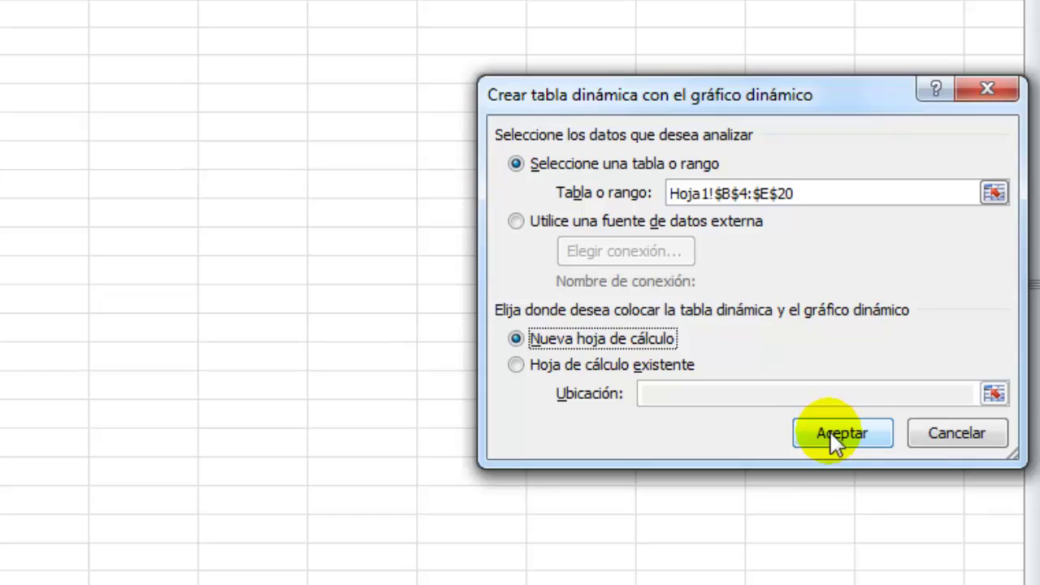
{"action": "left_click", "coordinate": [806, 435]}
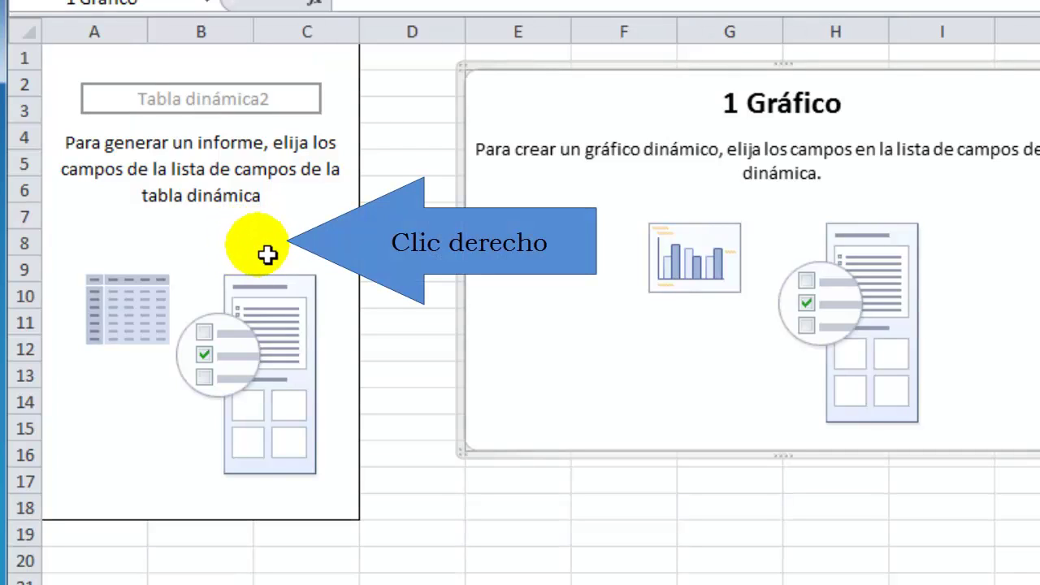
Step: Turn on Diseño de tabla dinámica clásica in the pivot table's display options
{"action": "right_click", "coordinate": [267, 254]}
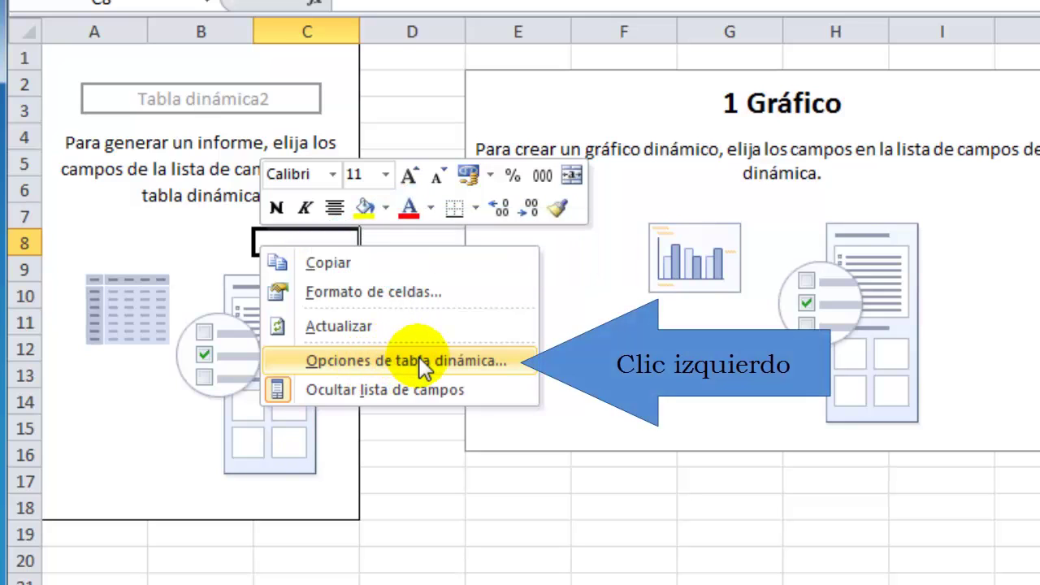
{"action": "left_click", "coordinate": [424, 367]}
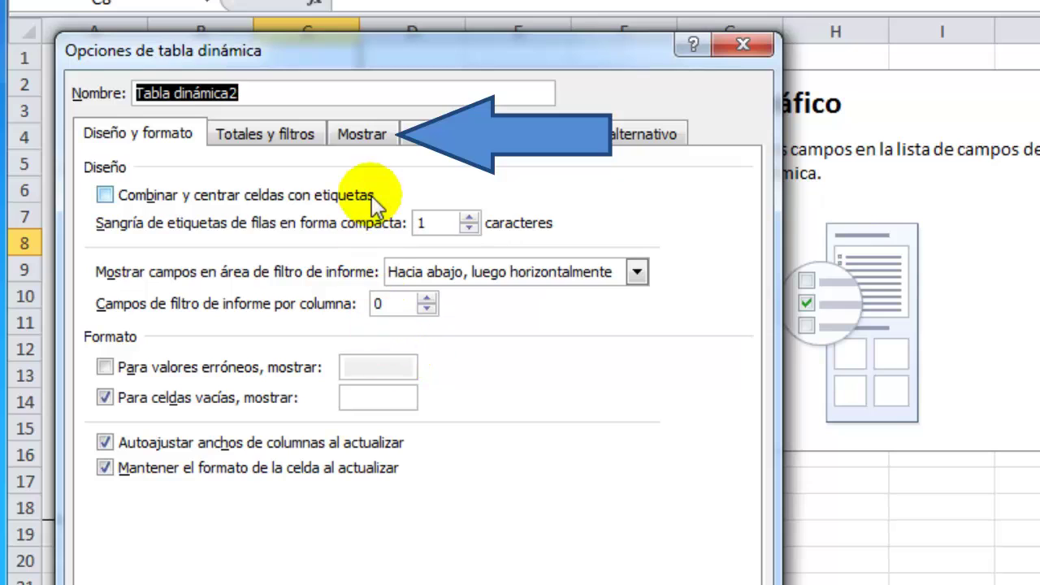
{"action": "left_click", "coordinate": [378, 135]}
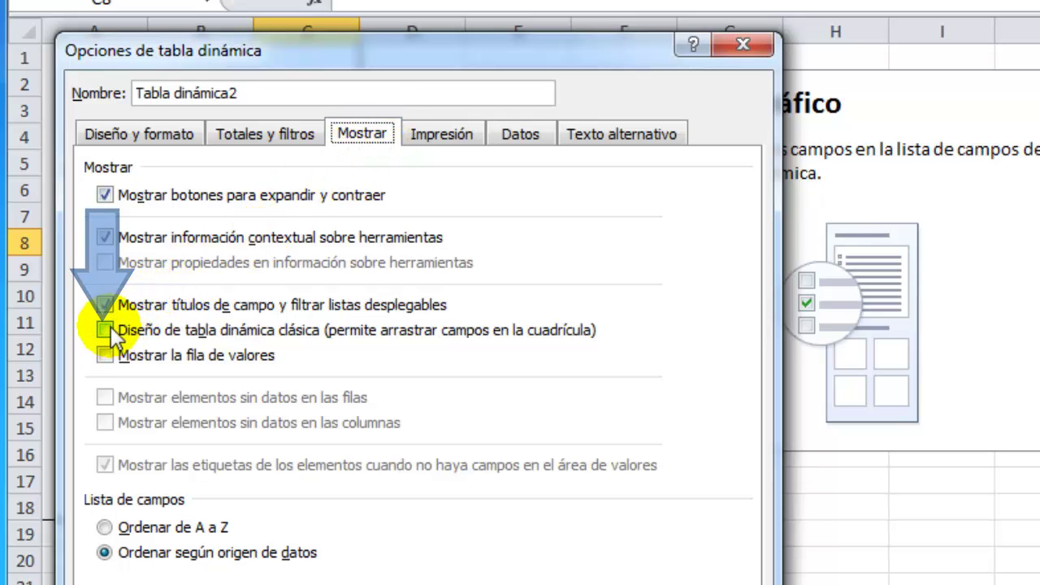
{"action": "left_click", "coordinate": [106, 330]}
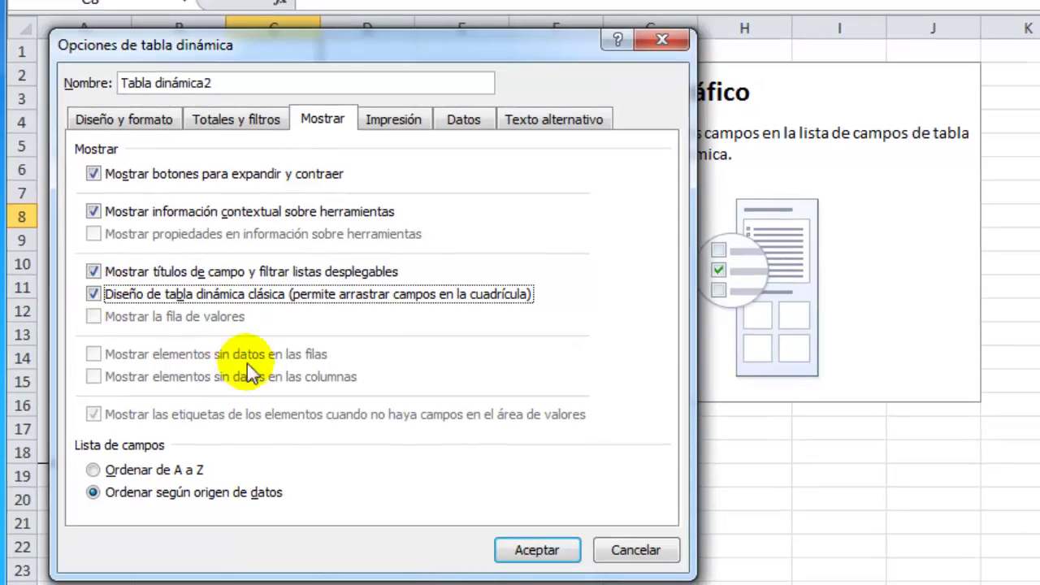
{"action": "left_click", "coordinate": [532, 552]}
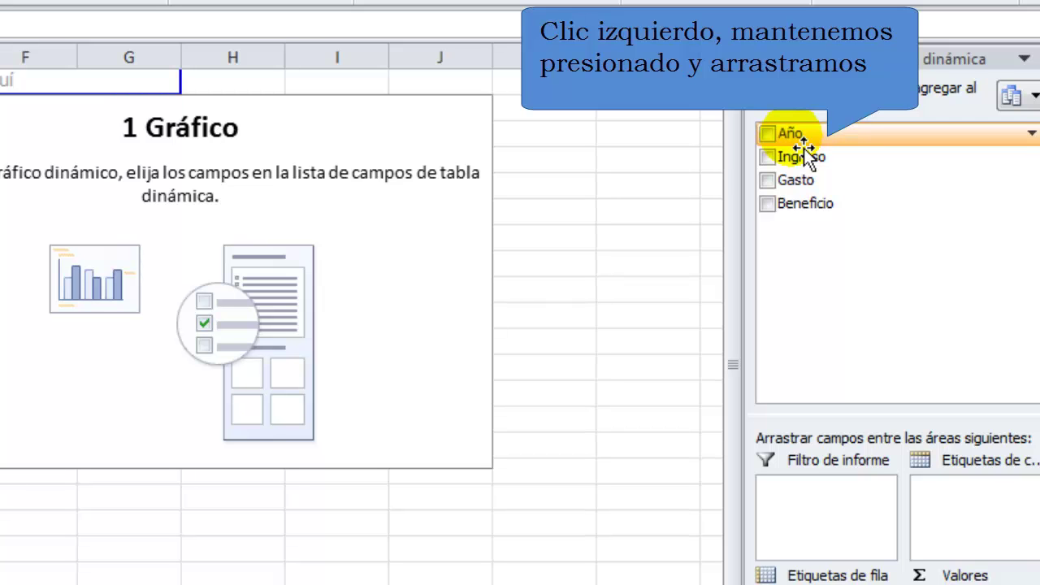
Step: Place Año in the pivot table's row area to list years 2000–2015, then move the chart aside
{"action": "left_click_drag", "start_coordinate": [802, 151], "coordinate": [4, 321]}
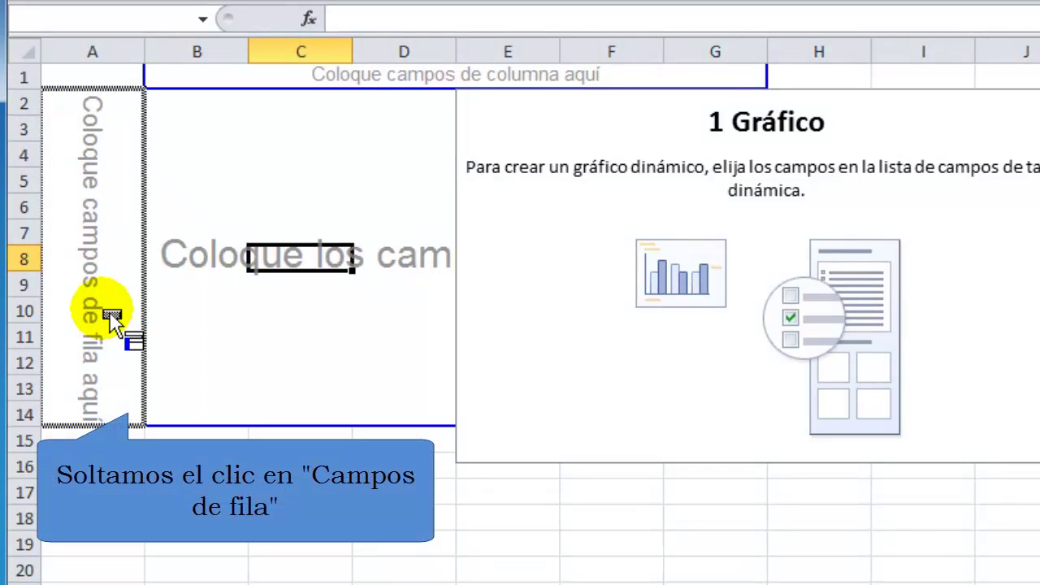
{"action": "left_click_drag", "start_coordinate": [111, 317], "coordinate": [111, 317]}
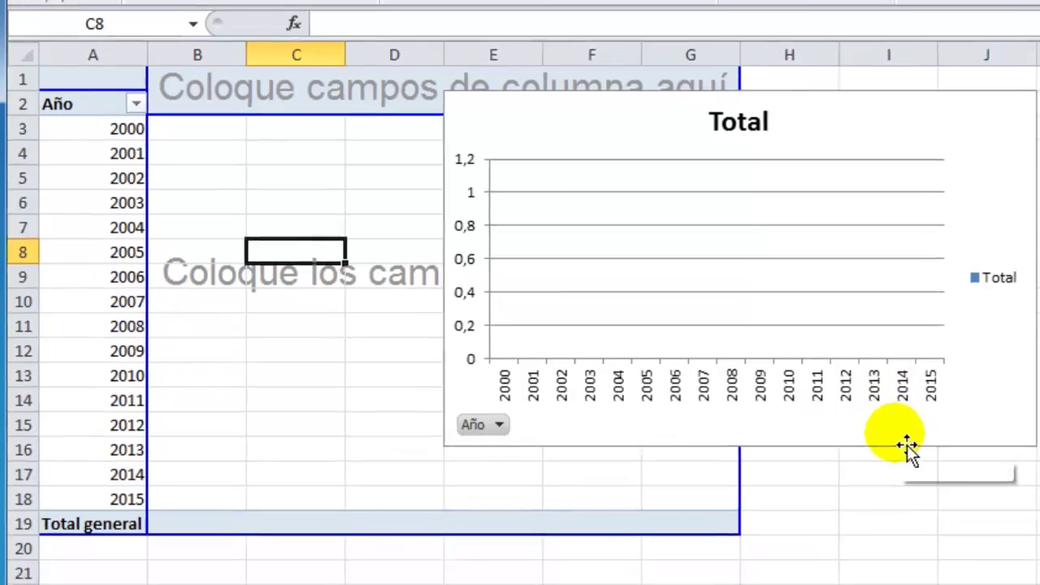
{"action": "left_click_drag", "start_coordinate": [908, 446], "coordinate": [878, 399]}
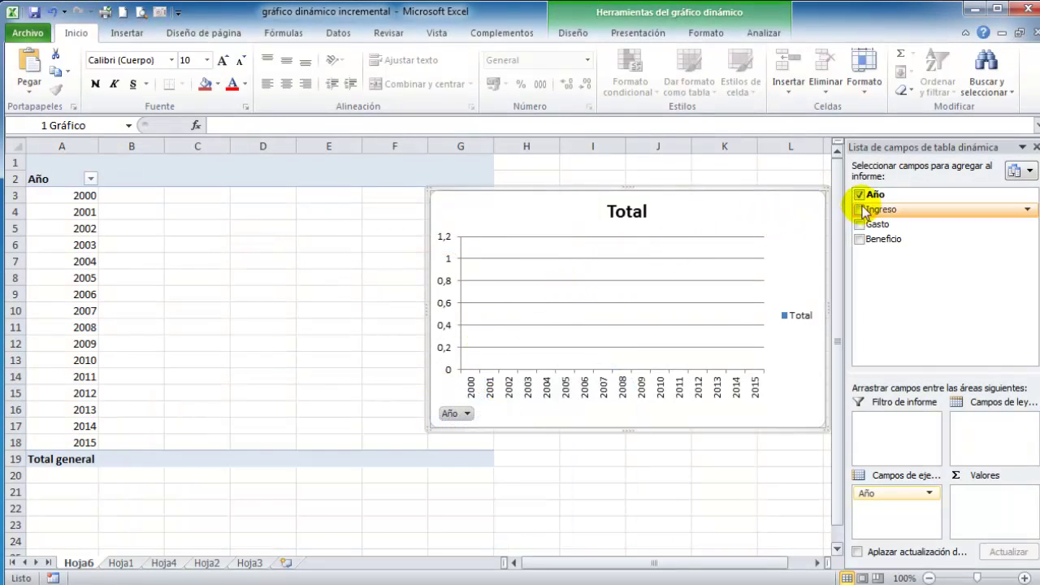
Step: Add Ingreso, Gasto and Beneficio as summed values, totalling 6164044, 4186624 and 1977420
{"action": "left_click_drag", "start_coordinate": [881, 213], "coordinate": [417, 245]}
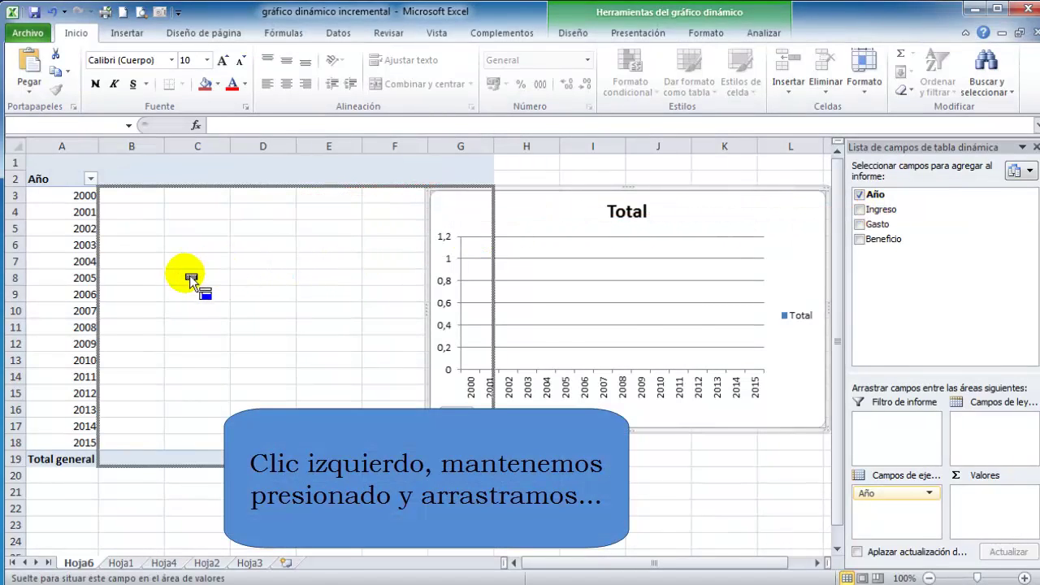
{"action": "left_click_drag", "start_coordinate": [295, 257], "coordinate": [189, 276]}
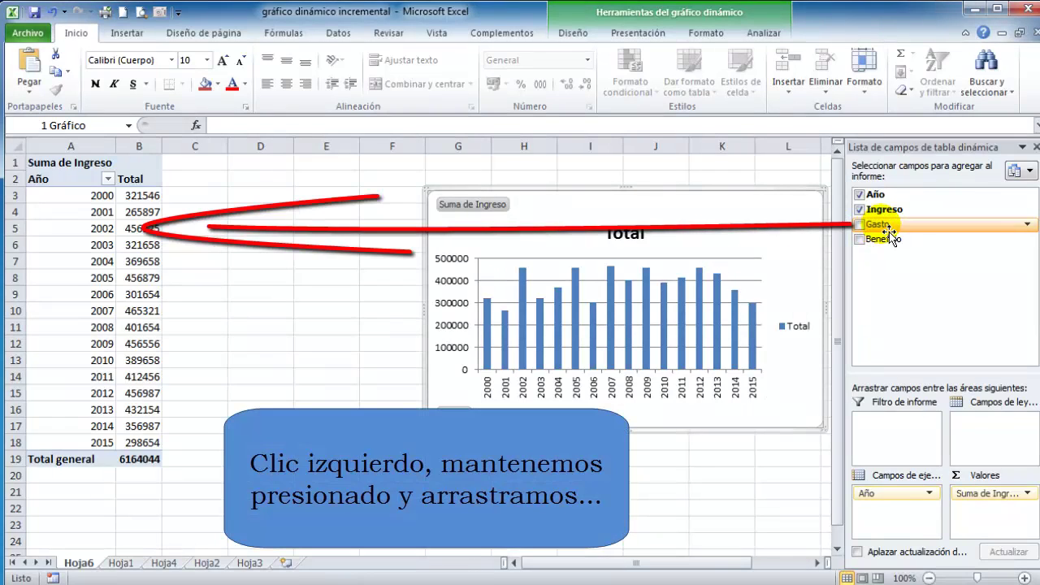
{"action": "left_click_drag", "start_coordinate": [889, 235], "coordinate": [148, 341]}
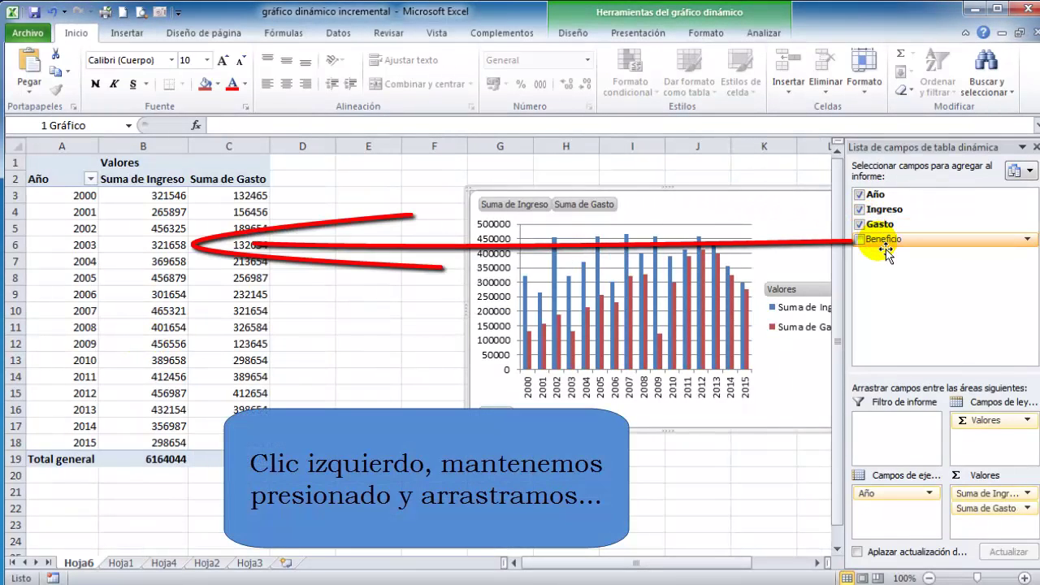
{"action": "left_click_drag", "start_coordinate": [886, 252], "coordinate": [225, 307]}
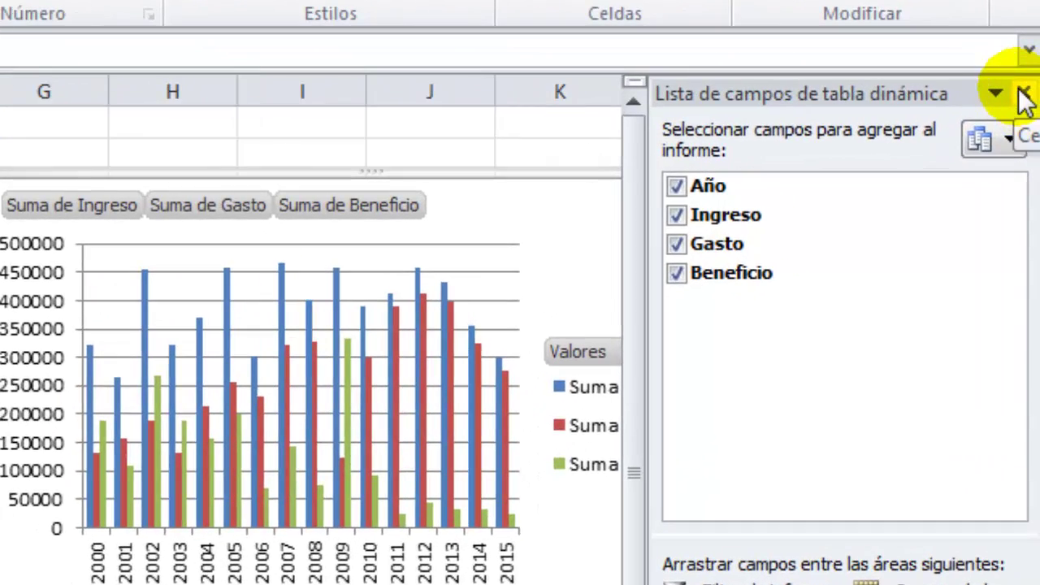
Step: Close the field list, move the pivot chart up-right, and enlarge it toward the lower left
{"action": "left_click", "coordinate": [1025, 95]}
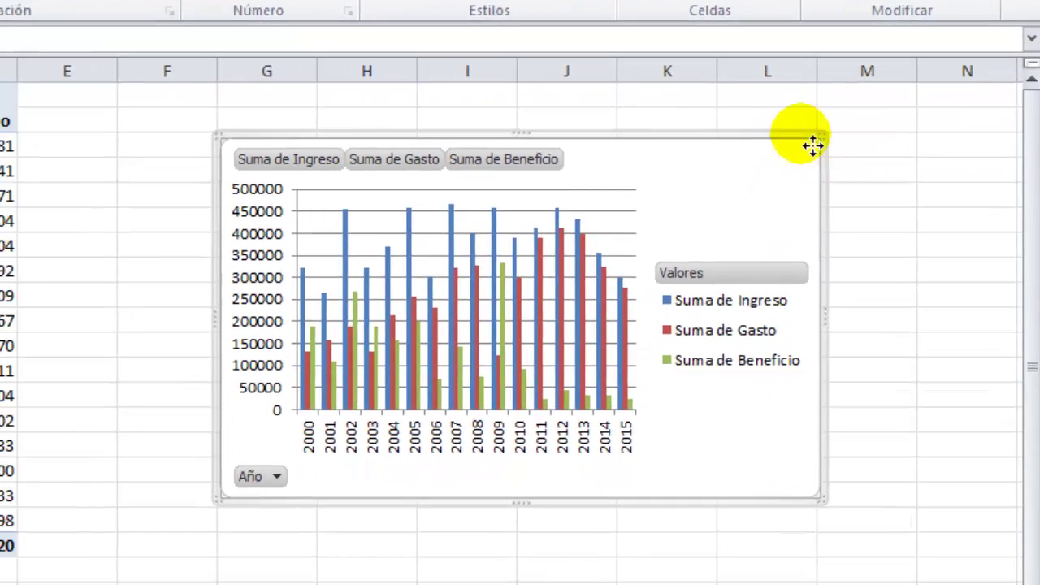
{"action": "left_click_drag", "start_coordinate": [813, 146], "coordinate": [949, 99]}
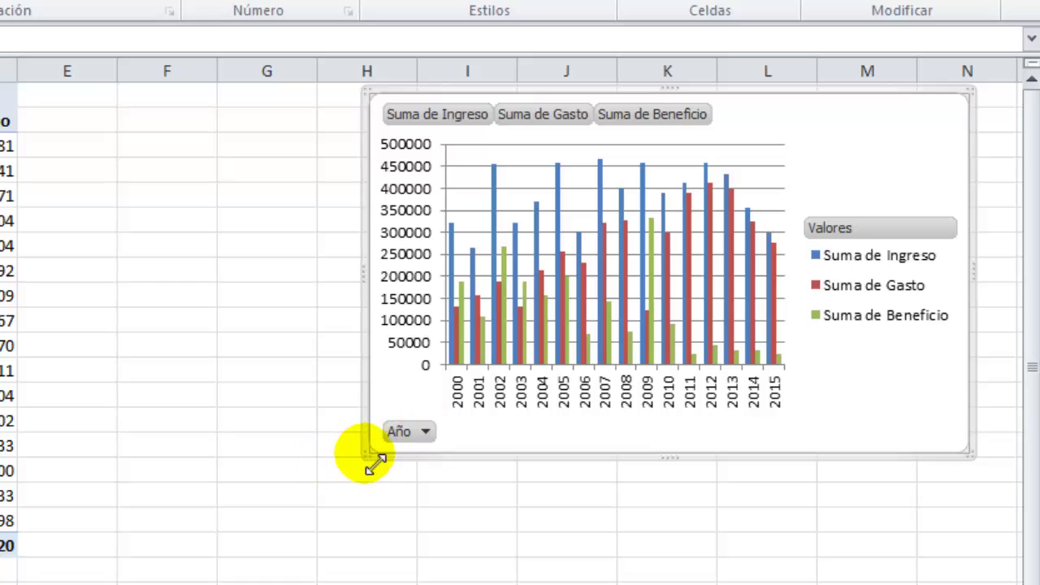
{"action": "left_click_drag", "start_coordinate": [378, 461], "coordinate": [377, 463]}
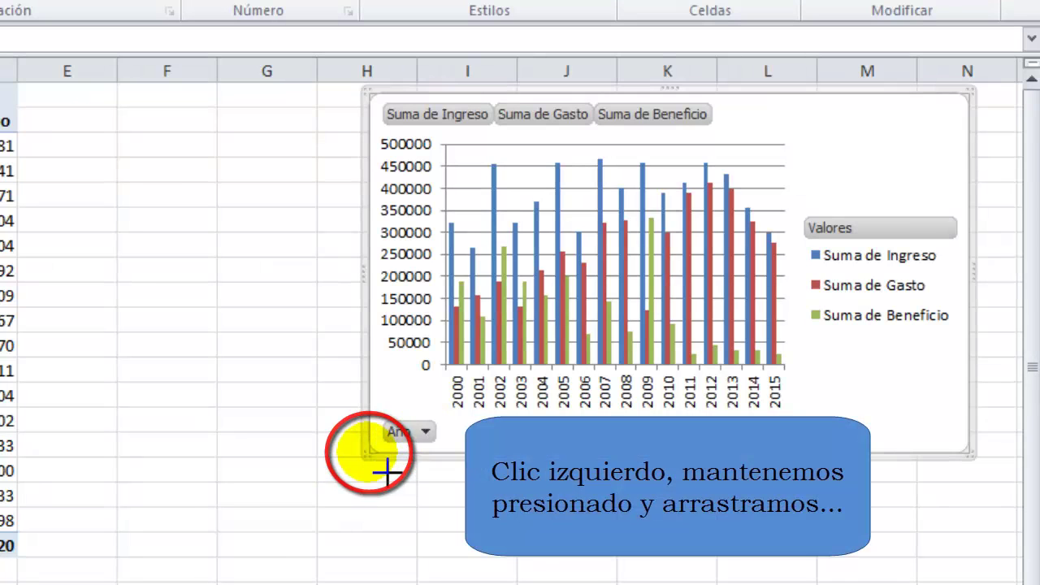
{"action": "mouse_move", "coordinate": [377, 461]}
{"action": "left_mouse_down"}
{"action": "mouse_move", "coordinate": [210, 535]}
{"action": "mouse_move", "coordinate": [142, 523]}
{"action": "mouse_move", "coordinate": [175, 532]}
{"action": "left_mouse_up"}
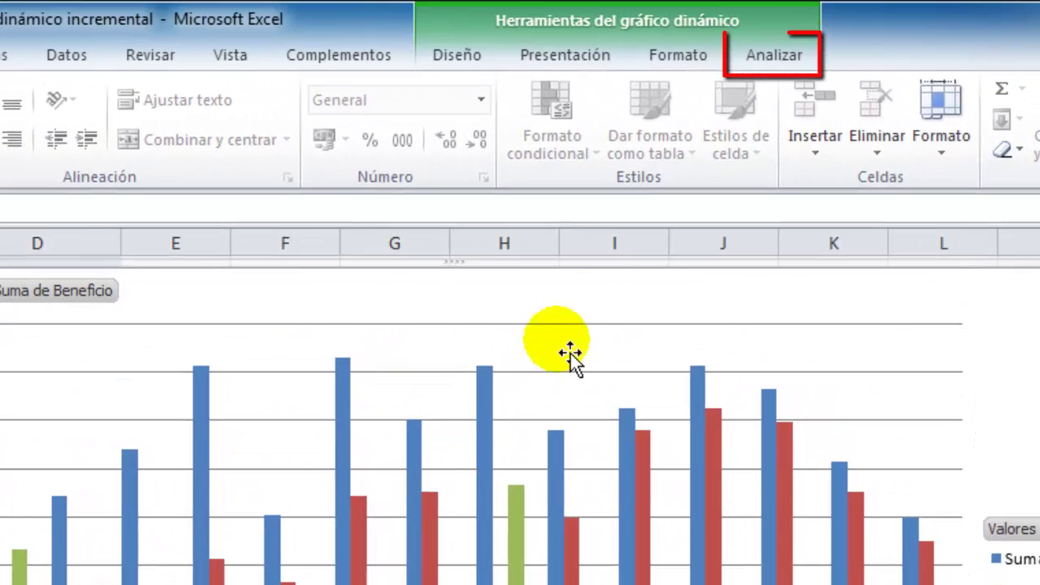
Step: Insert a slicer on the pivot chart using the Año field
{"action": "left_click", "coordinate": [776, 59]}
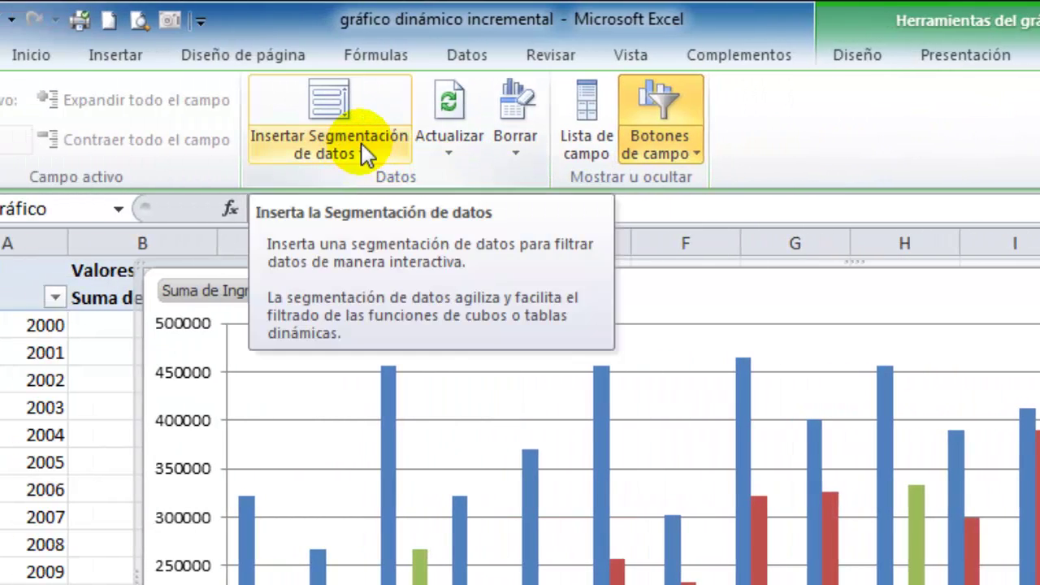
{"action": "left_click", "coordinate": [363, 148]}
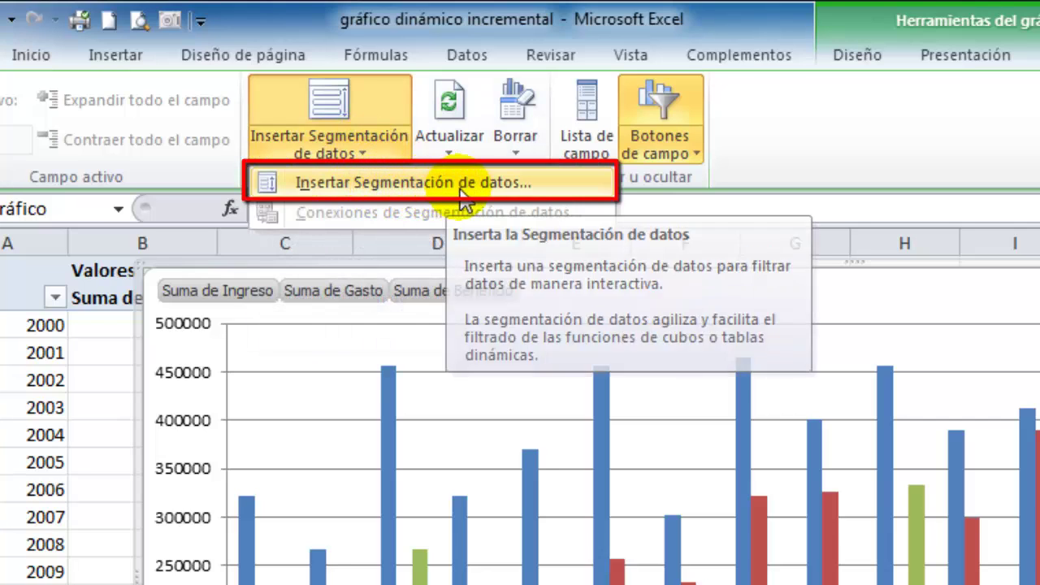
{"action": "left_click", "coordinate": [535, 184]}
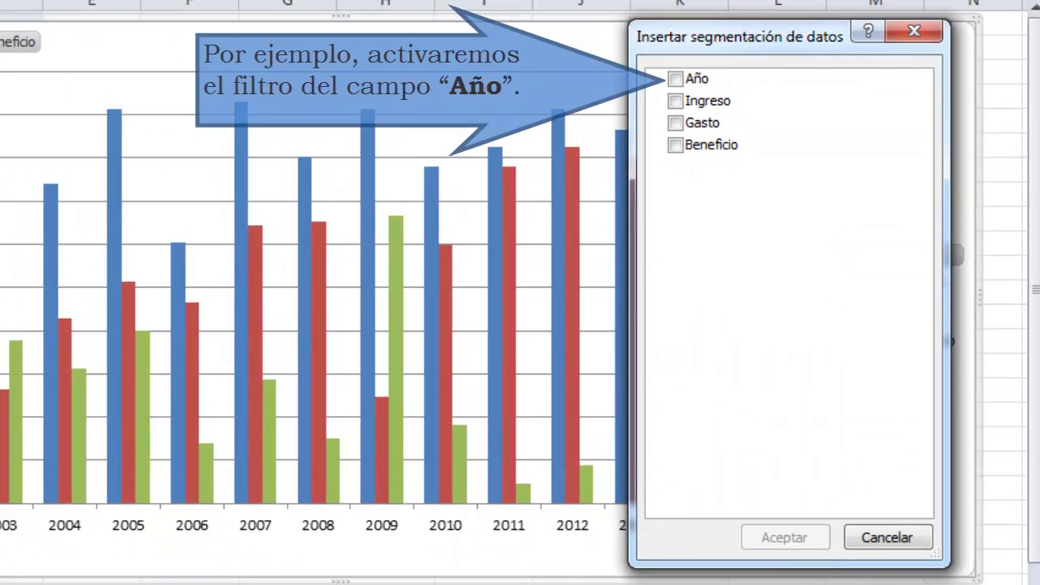
{"action": "left_click", "coordinate": [674, 78]}
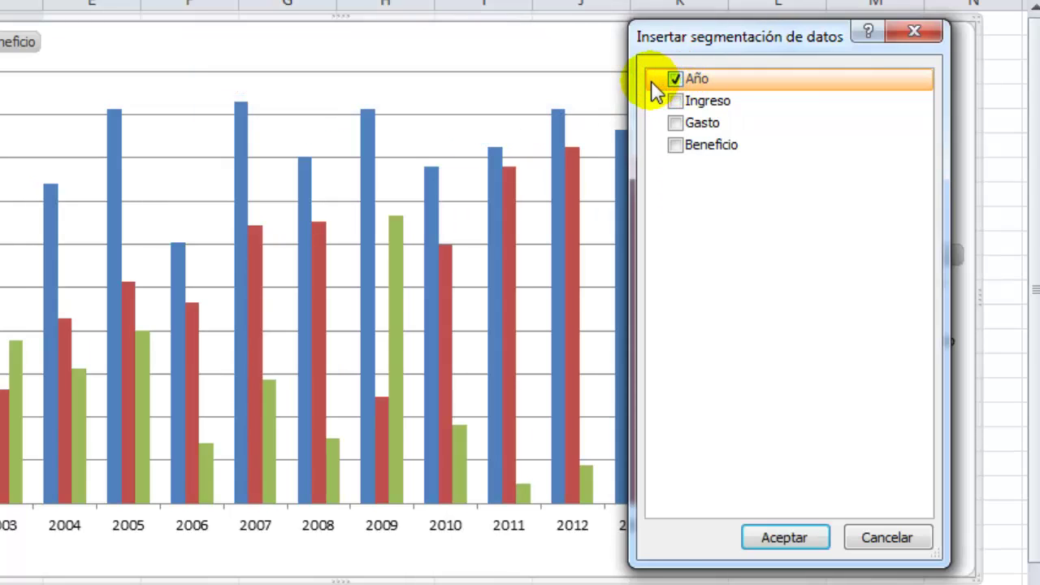
{"action": "left_click", "coordinate": [765, 538]}
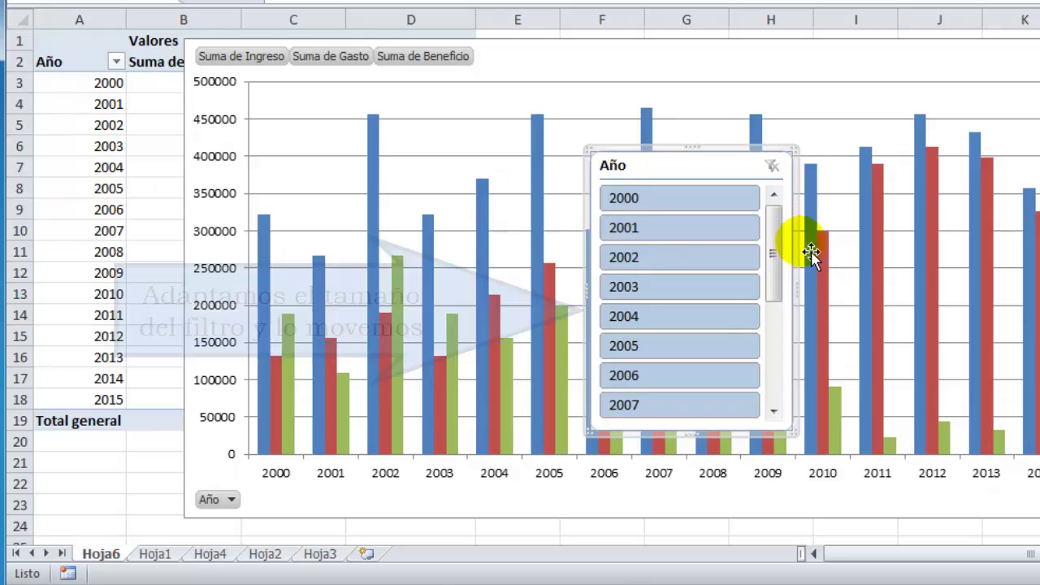
Step: Make the Año slicer narrow and tall and position it over columns A–B, listing 2000–2015
{"action": "left_click_drag", "start_coordinate": [795, 436], "coordinate": [739, 503]}
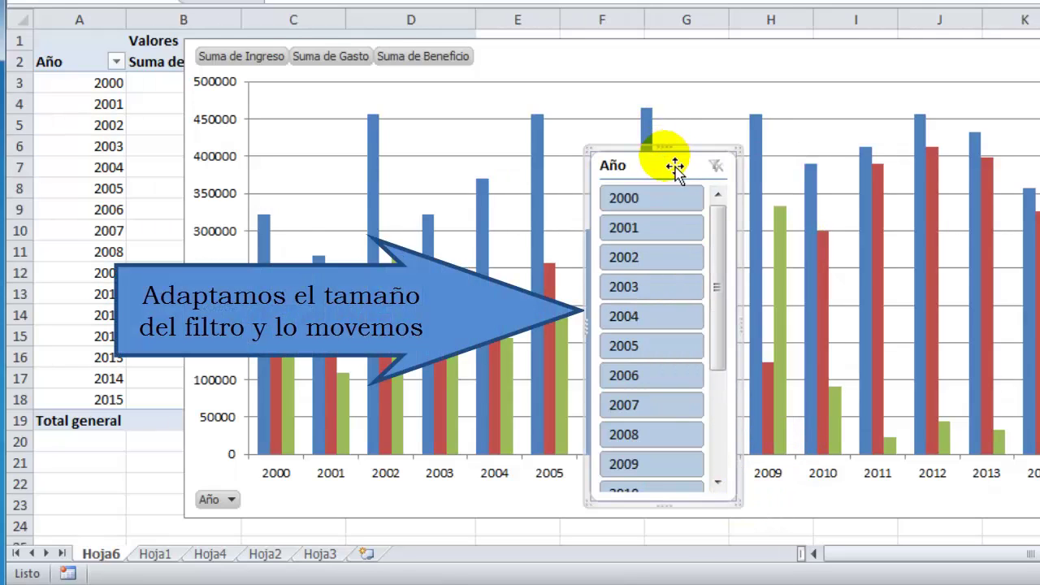
{"action": "left_click_drag", "start_coordinate": [687, 165], "coordinate": [128, 46]}
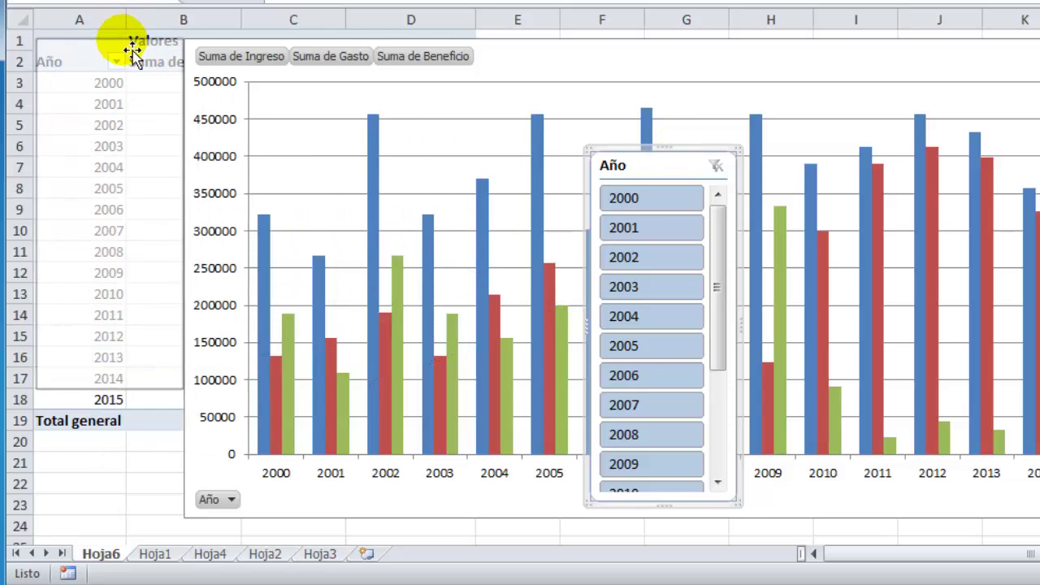
{"action": "left_click_drag", "start_coordinate": [129, 46], "coordinate": [137, 42]}
{"action": "mouse_move", "coordinate": [185, 393]}
{"action": "left_mouse_down"}
{"action": "mouse_move", "coordinate": [195, 485]}
{"action": "mouse_move", "coordinate": [181, 471]}
{"action": "left_mouse_up"}
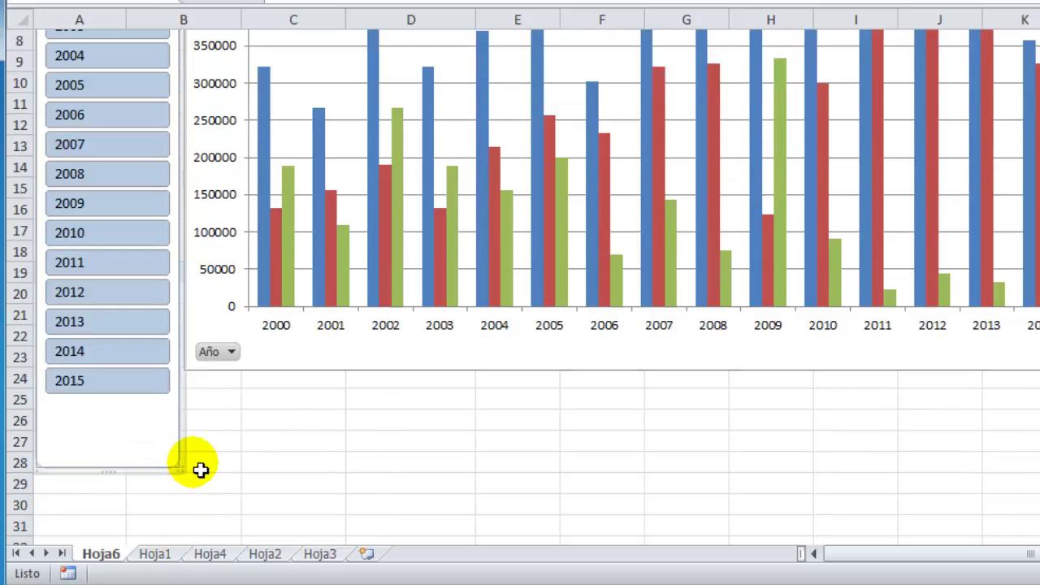
{"action": "left_click", "coordinate": [339, 450]}
{"action": "scroll", "coordinate": [333, 443], "scroll_direction": "up", "scroll_amount": 3}
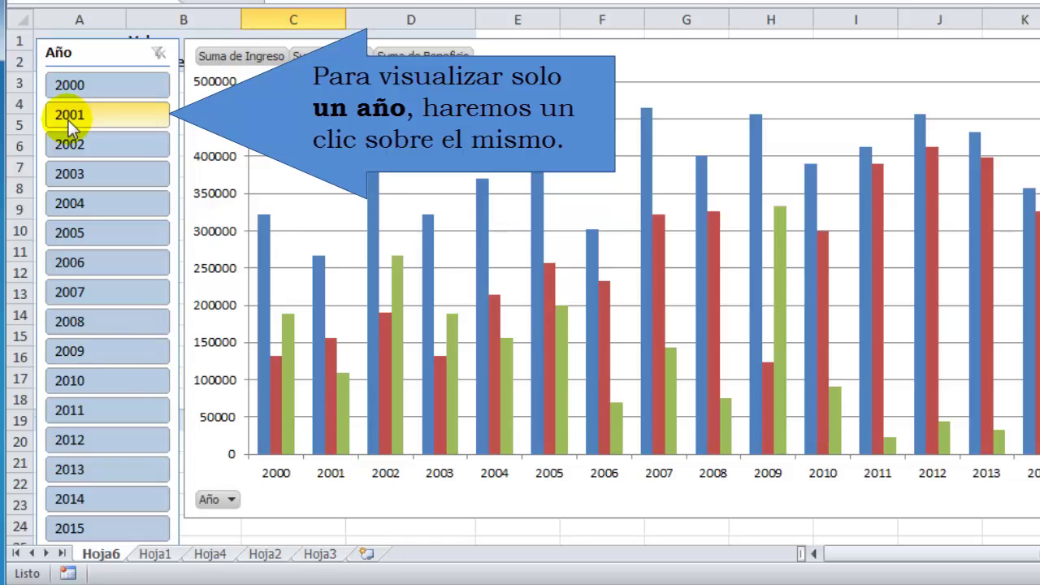
Step: Filter the chart to single years in turn: 2002, 2004, 2007, 2001, then 2000
{"action": "left_click", "coordinate": [88, 88]}
{"action": "left_click", "coordinate": [110, 151]}
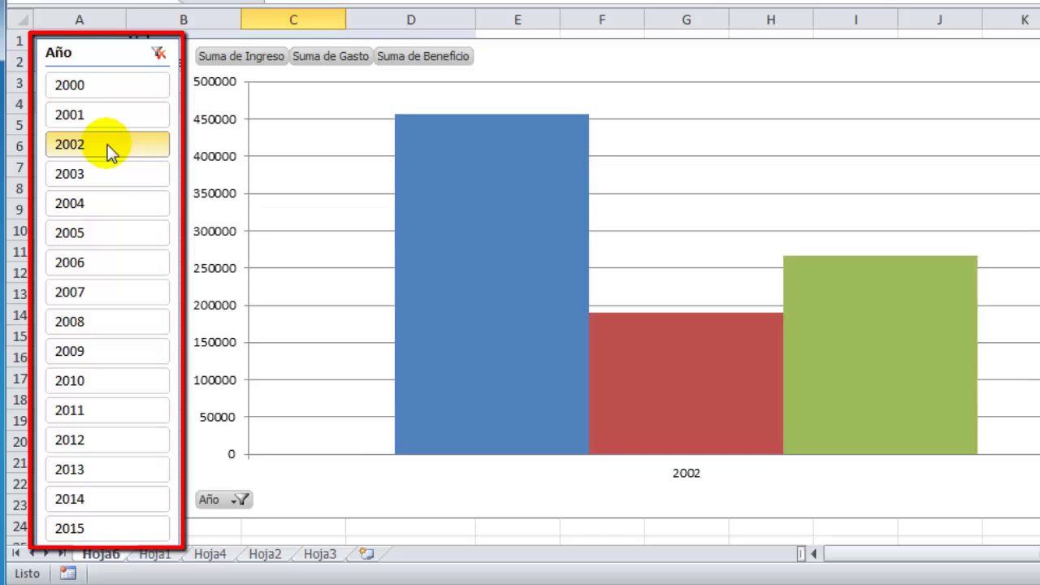
{"action": "left_click", "coordinate": [122, 209]}
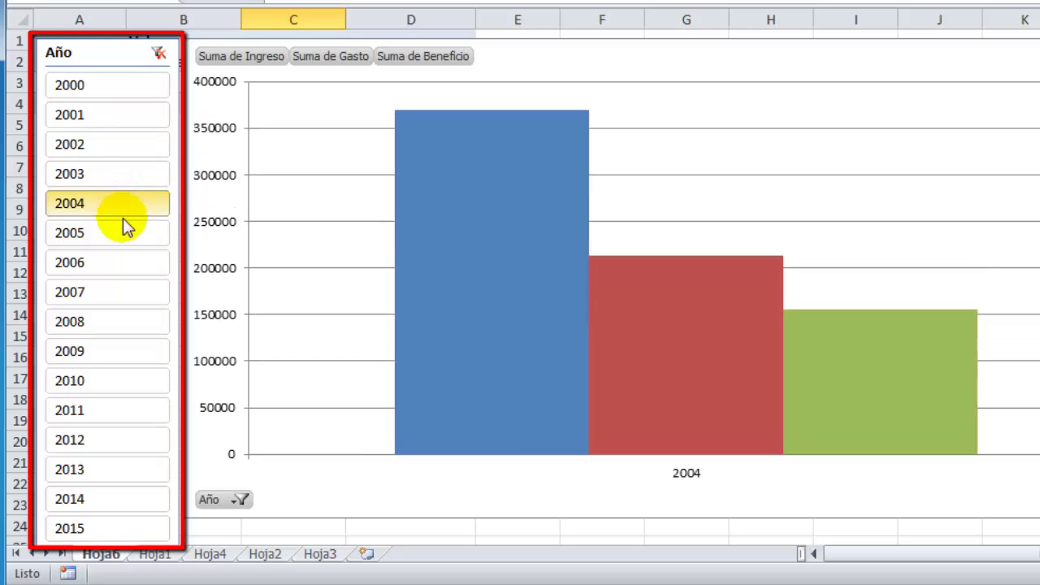
{"action": "left_click", "coordinate": [131, 290]}
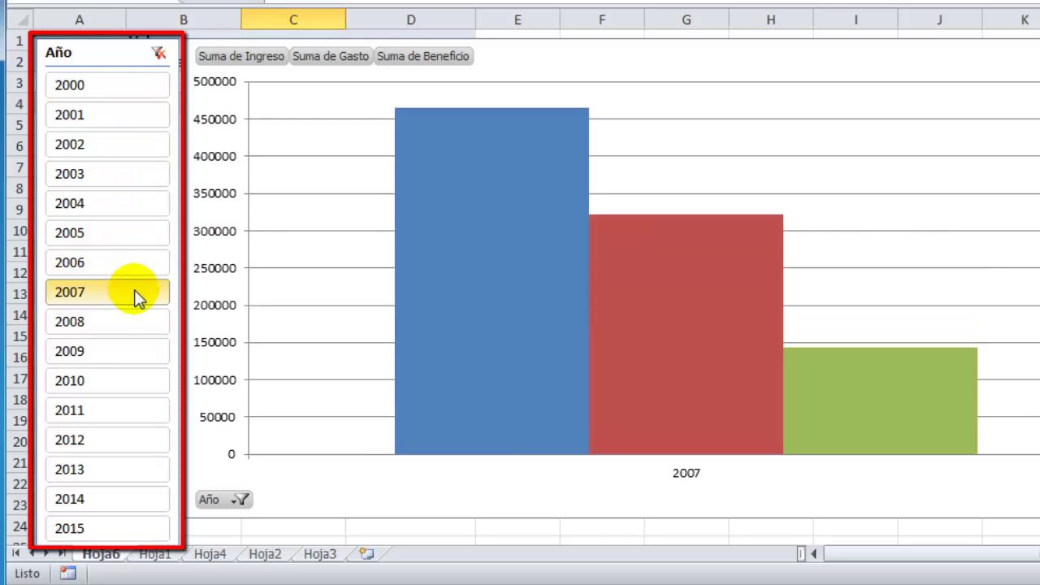
{"action": "left_click", "coordinate": [127, 121]}
{"action": "left_click", "coordinate": [136, 89]}
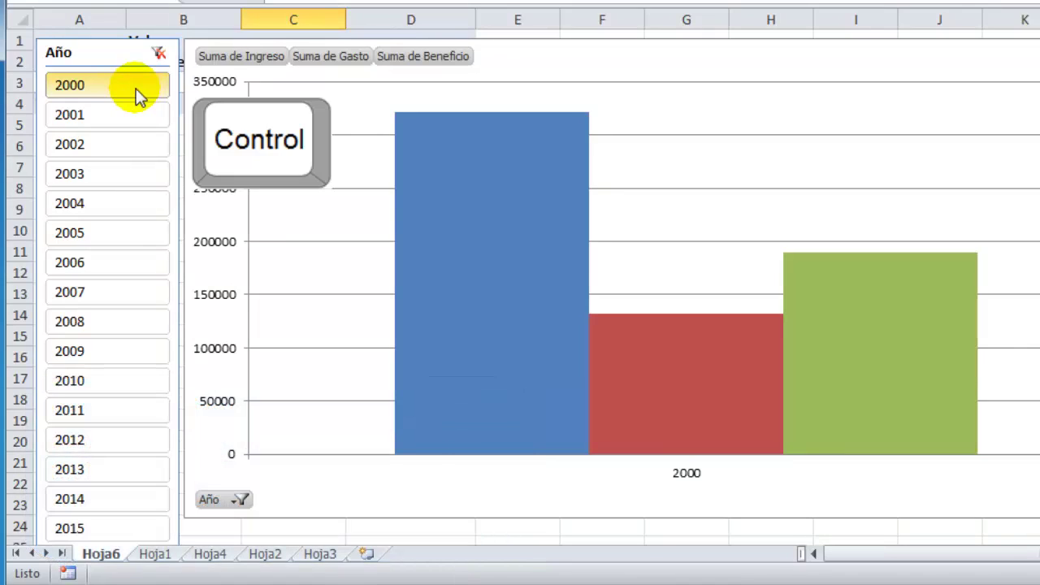
Step: Ctrl-add 2002, 2004, 2006 and 2008 to the selected year 2000 in the Año slicer
{"action": "left_click", "coordinate": [135, 145], "text": "ctrl"}
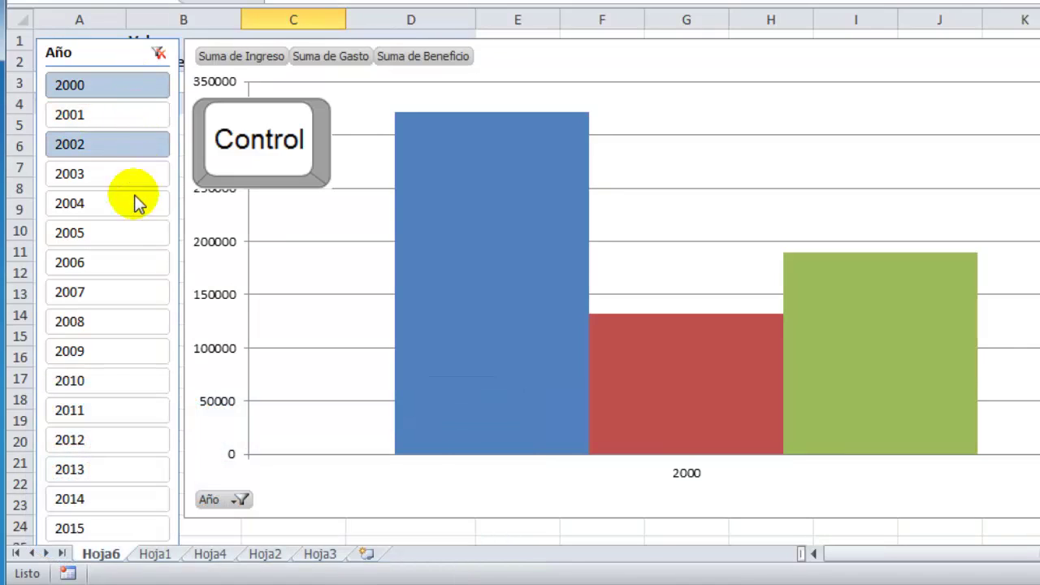
{"action": "left_click", "coordinate": [136, 202], "text": "ctrl"}
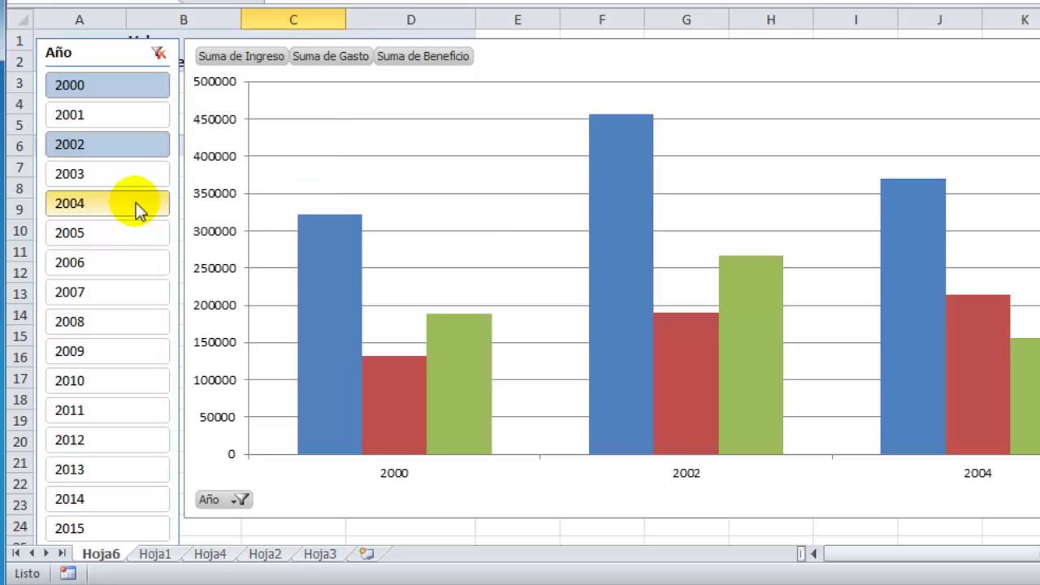
{"action": "left_click", "coordinate": [137, 262], "text": "ctrl"}
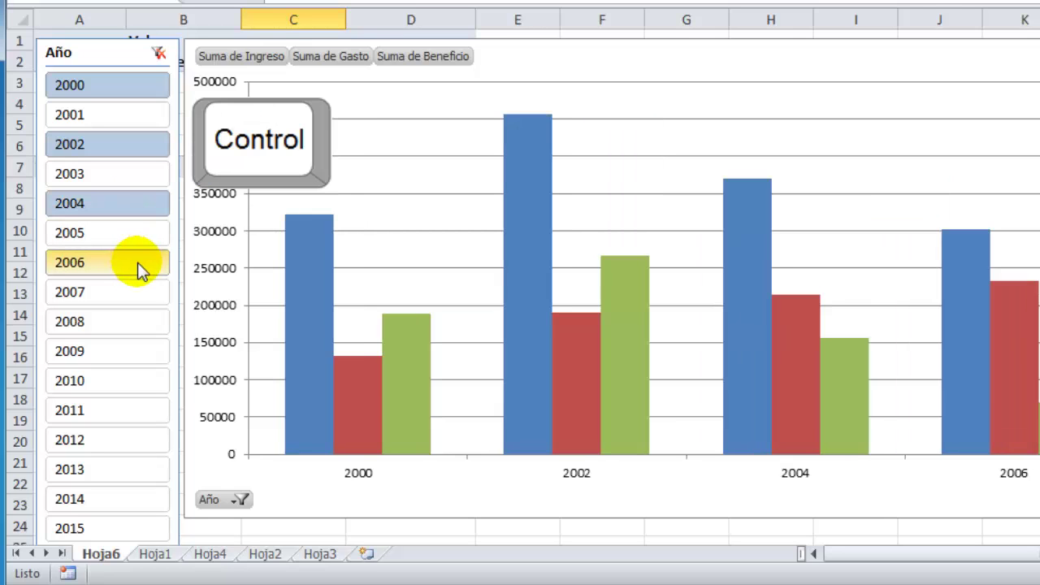
{"action": "left_click", "coordinate": [136, 326], "text": "ctrl"}
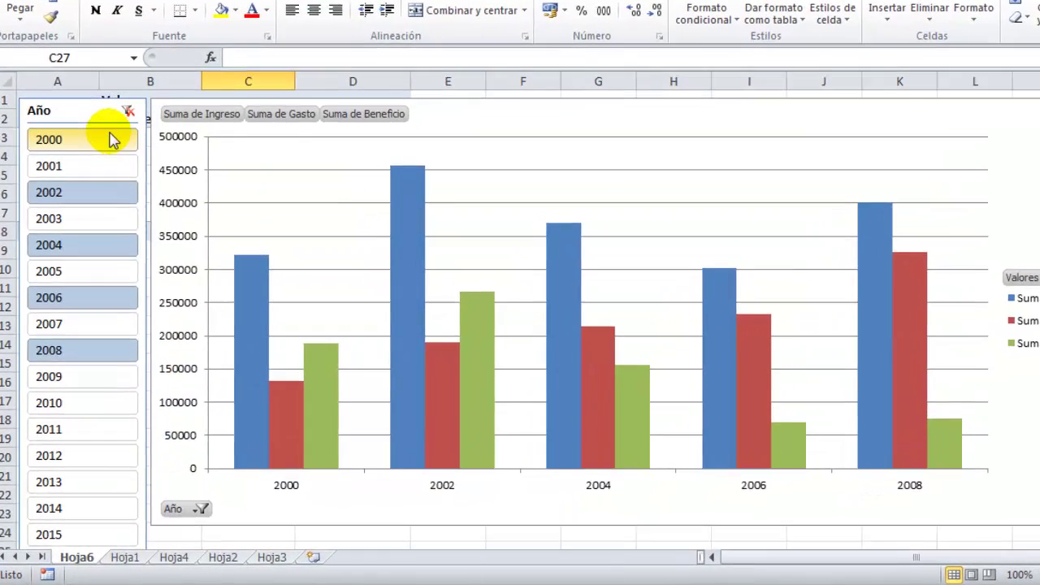
Step: Try several consecutive year ranges in the Año slicer, such as 2000–2006, ending on 2000 through 2004
{"action": "left_click", "coordinate": [117, 176]}
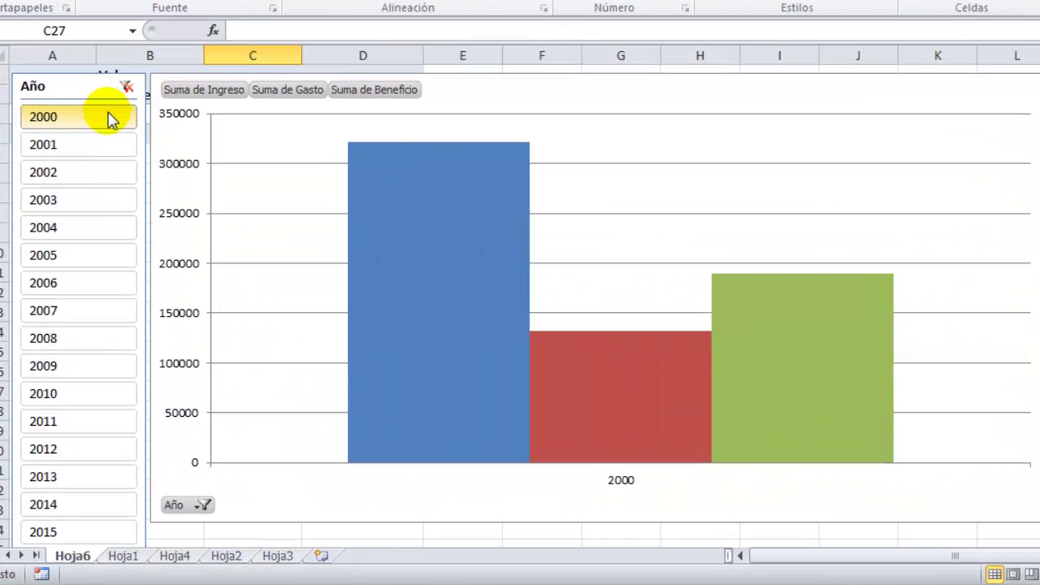
{"action": "left_click_drag", "start_coordinate": [111, 119], "coordinate": [97, 345]}
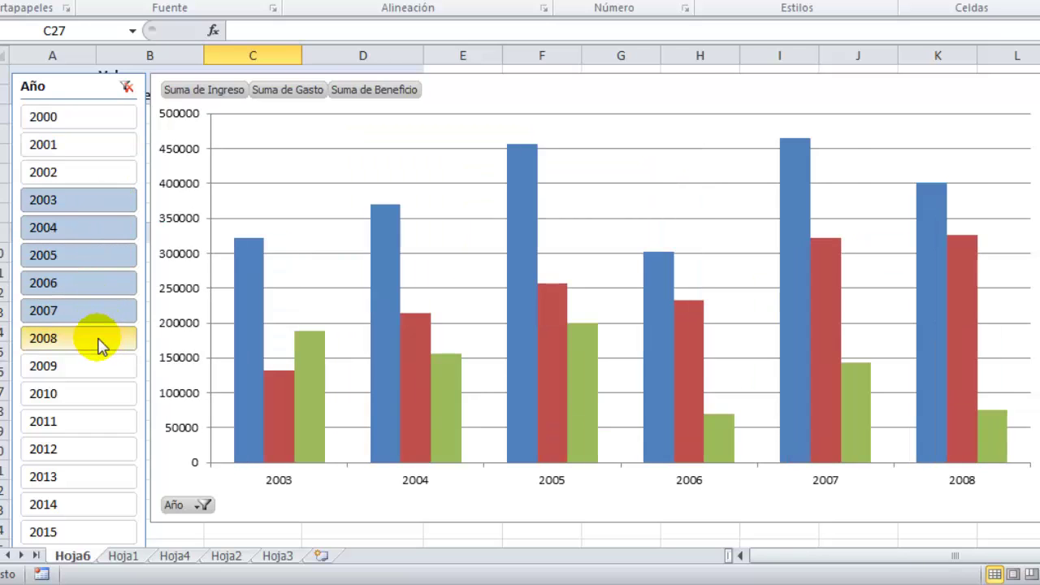
{"action": "left_click", "coordinate": [104, 118]}
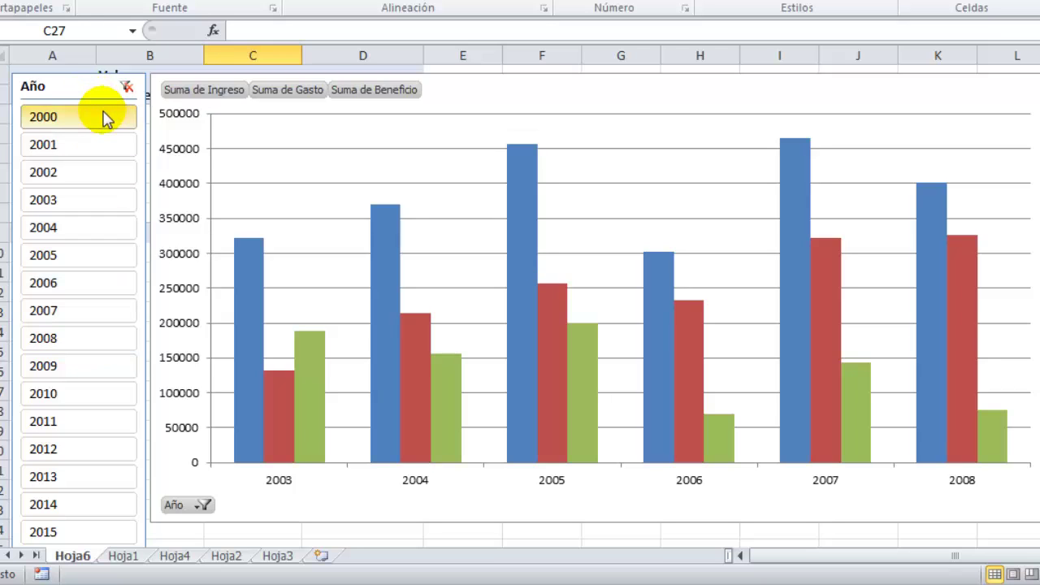
{"action": "left_click_drag", "start_coordinate": [104, 118], "coordinate": [91, 294]}
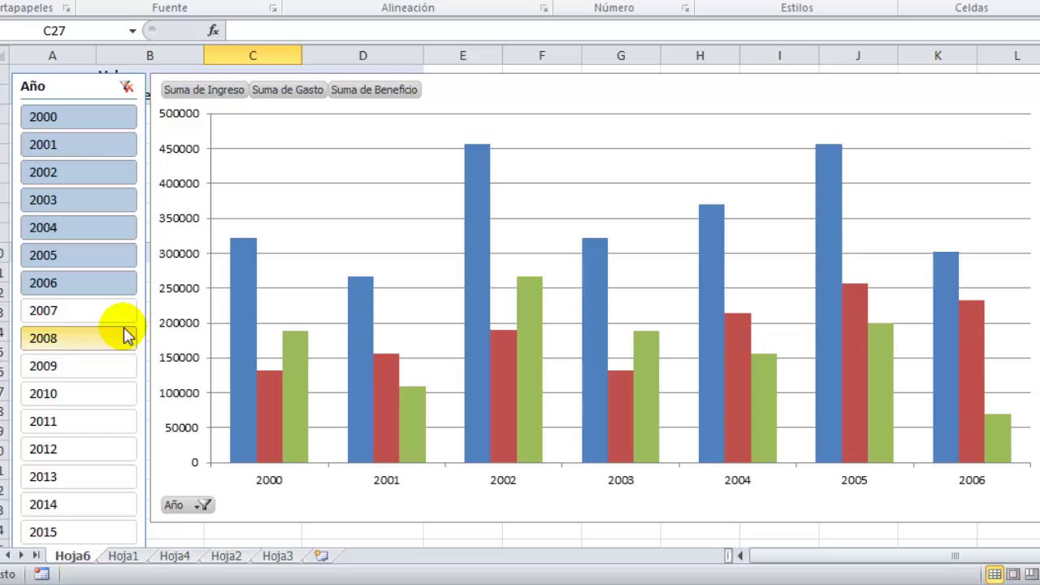
{"action": "left_click_drag", "start_coordinate": [111, 113], "coordinate": [112, 233]}
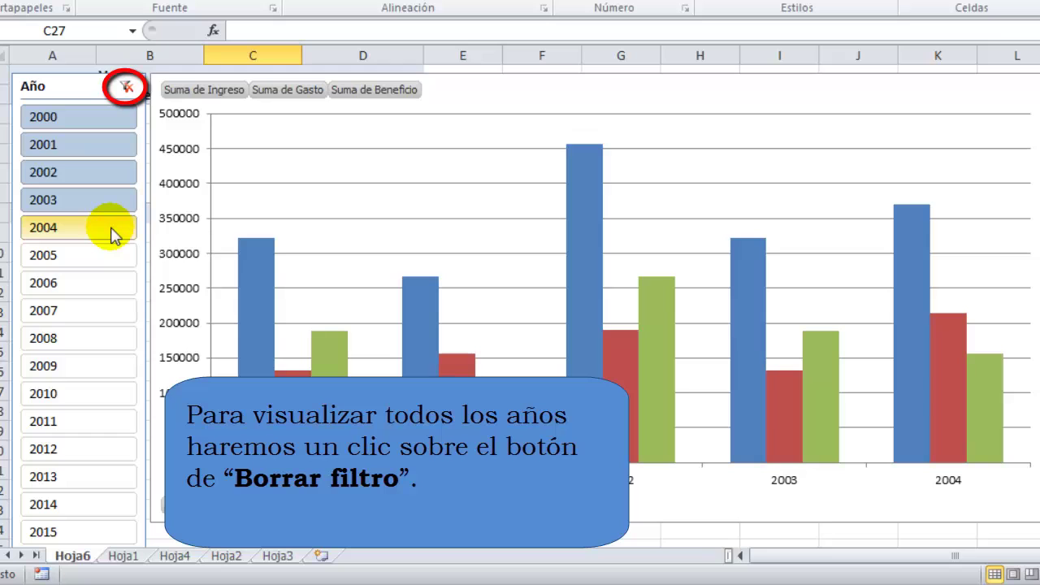
Step: Clear the Año slicer filter, then select years 2000 through 2007
{"action": "left_click", "coordinate": [128, 88]}
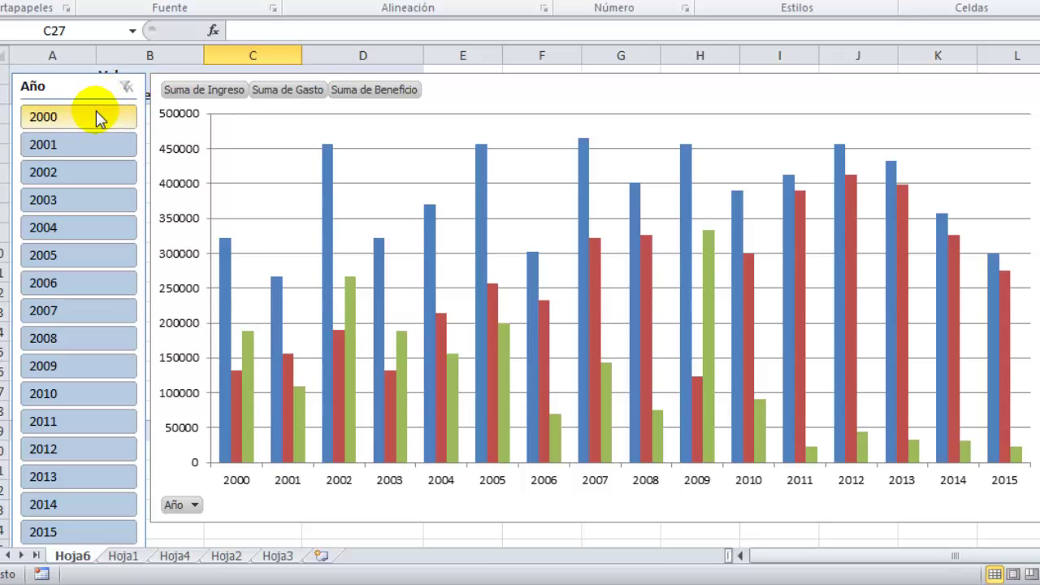
{"action": "left_click_drag", "start_coordinate": [96, 118], "coordinate": [94, 315]}
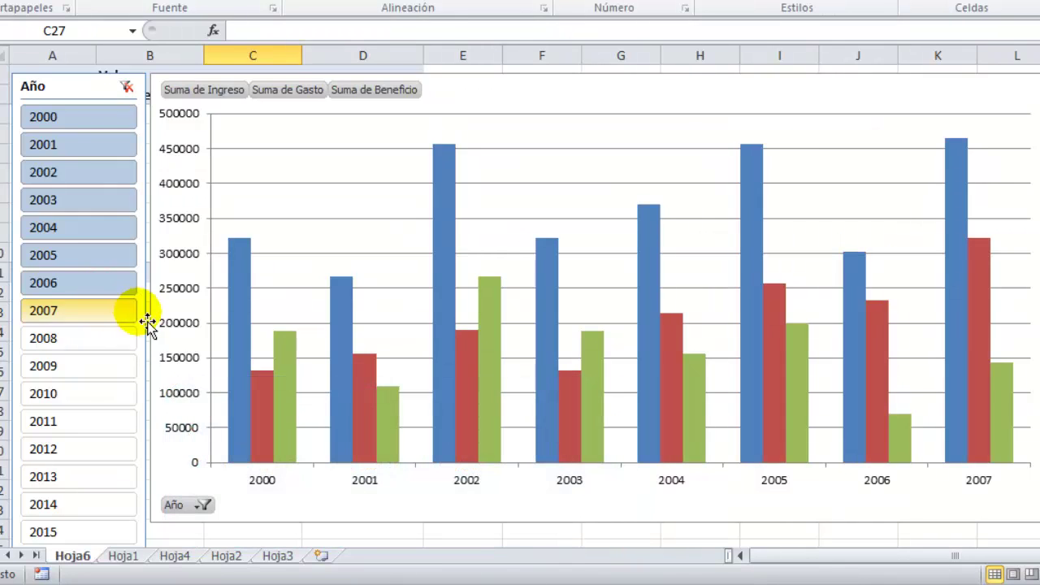
Step: Select the pivot chart and show its Lista de campo from the Analizar tab
{"action": "left_click", "coordinate": [327, 271]}
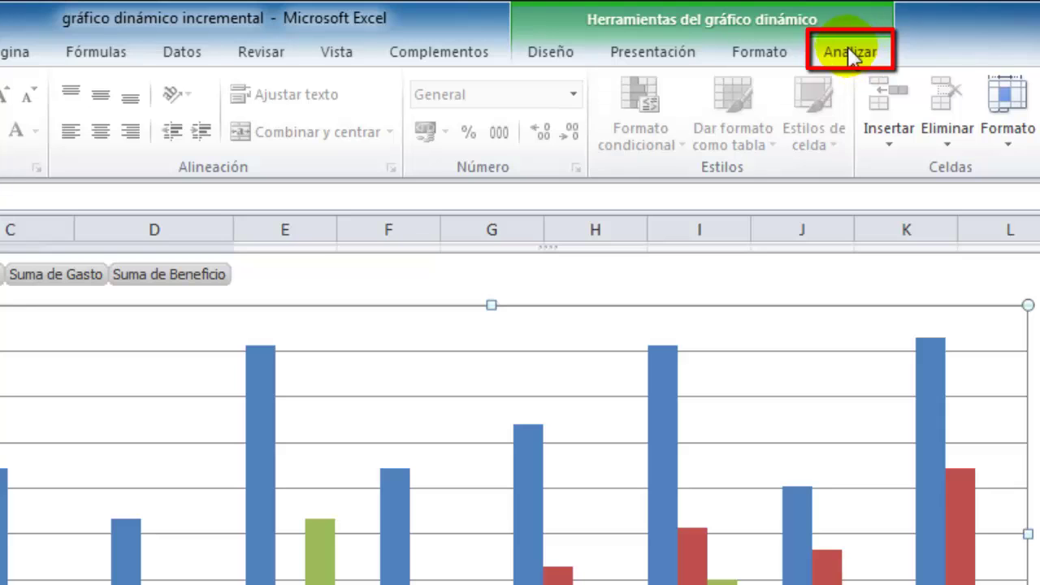
{"action": "left_click", "coordinate": [849, 54]}
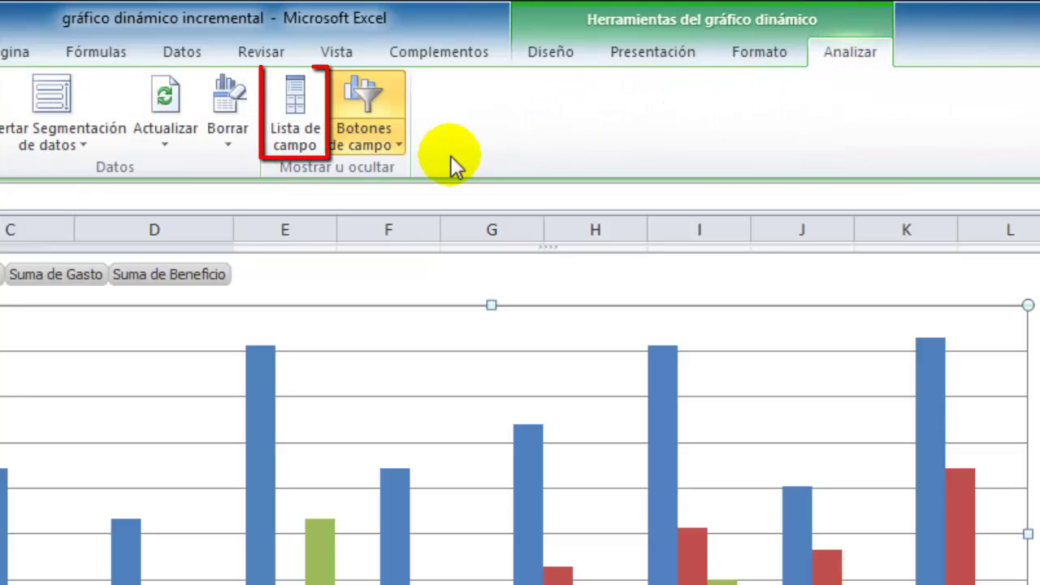
{"action": "left_click", "coordinate": [304, 156]}
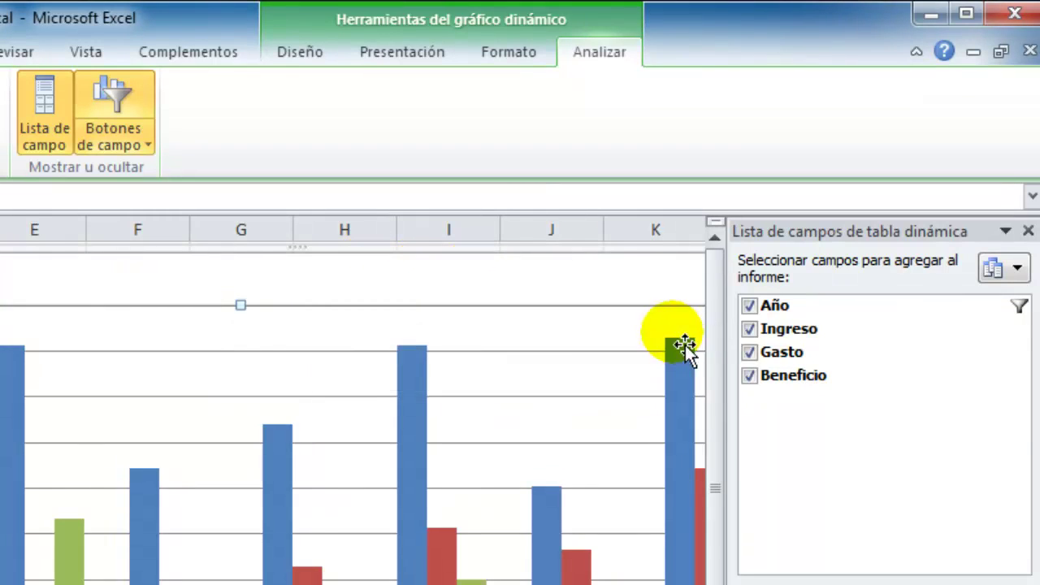
Step: Uncheck Ingreso and Gasto so only Beneficio is plotted, then close the field list
{"action": "left_click", "coordinate": [750, 330]}
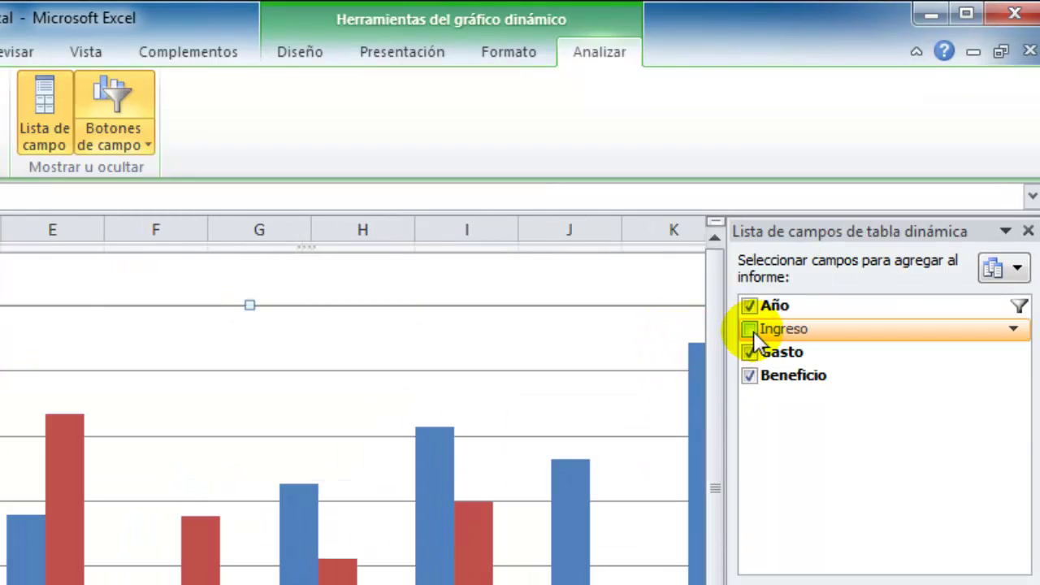
{"action": "left_click", "coordinate": [749, 352]}
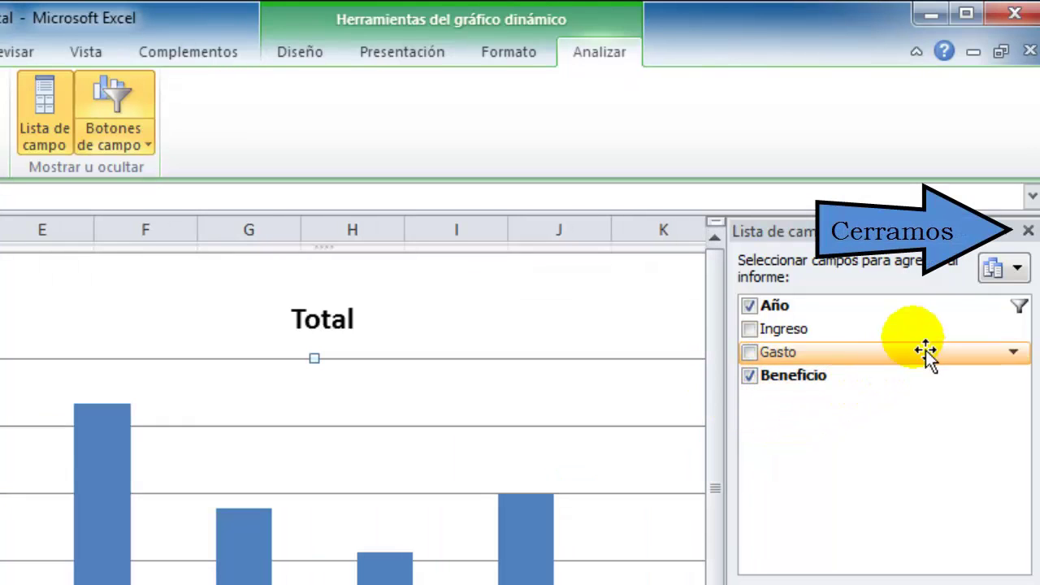
{"action": "left_click", "coordinate": [1028, 231]}
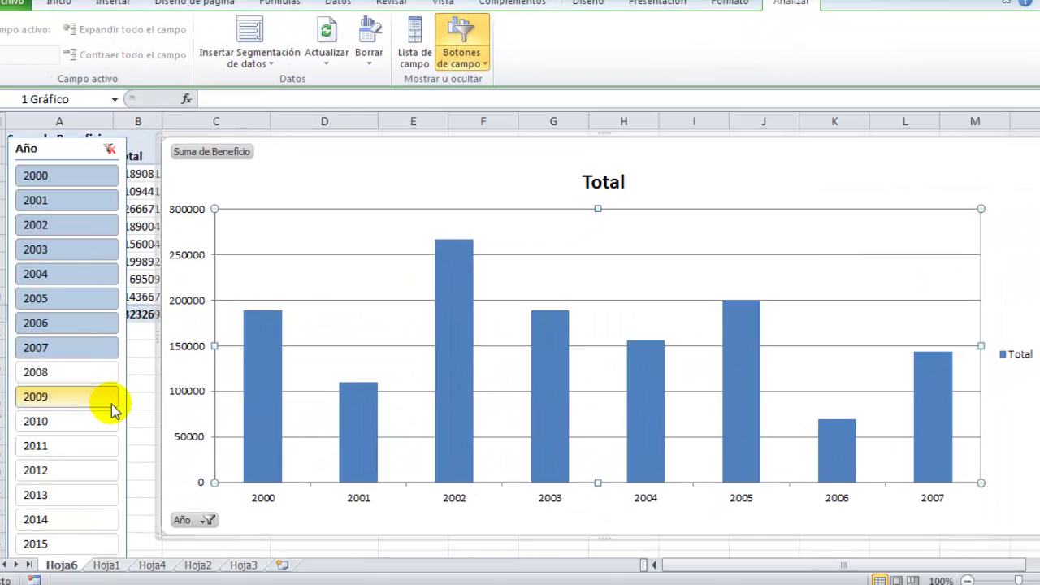